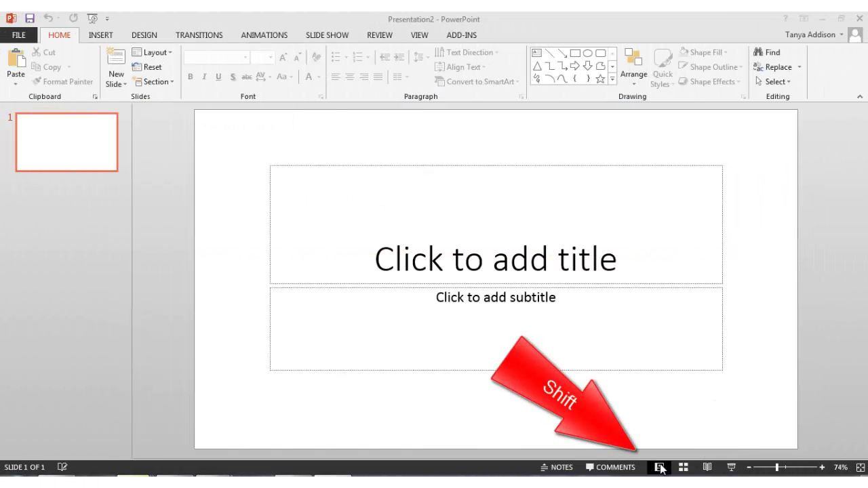
Switch into Slide Master view and scroll the thumbnail pane up to the top-level master
{"action": "left_click", "coordinate": [660, 467], "text": "shift"}
{"action": "left_click", "coordinate": [660, 467], "text": "shift"}
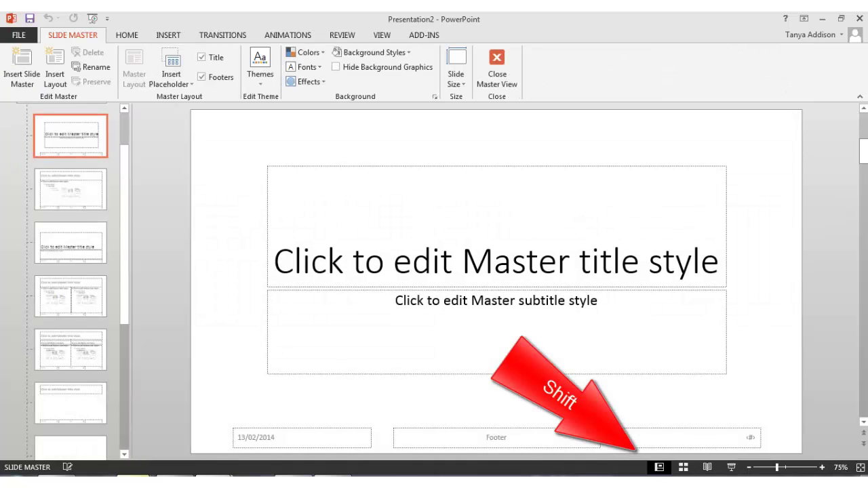
{"action": "left_click_drag", "start_coordinate": [864, 151], "coordinate": [864, 119]}
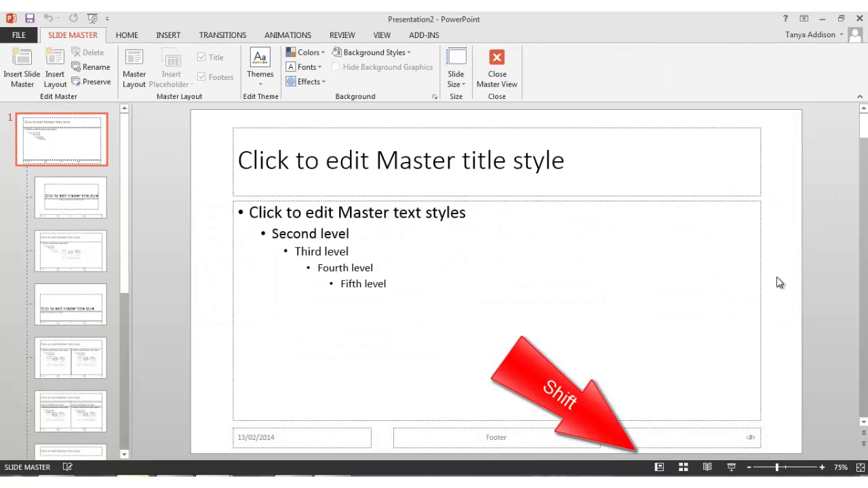
{"action": "left_click", "coordinate": [659, 467]}
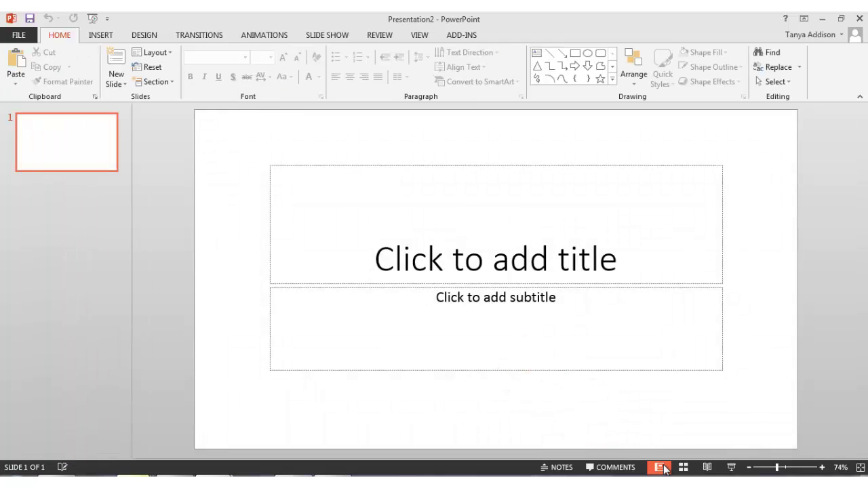
{"action": "left_click", "coordinate": [660, 467], "text": "shift"}
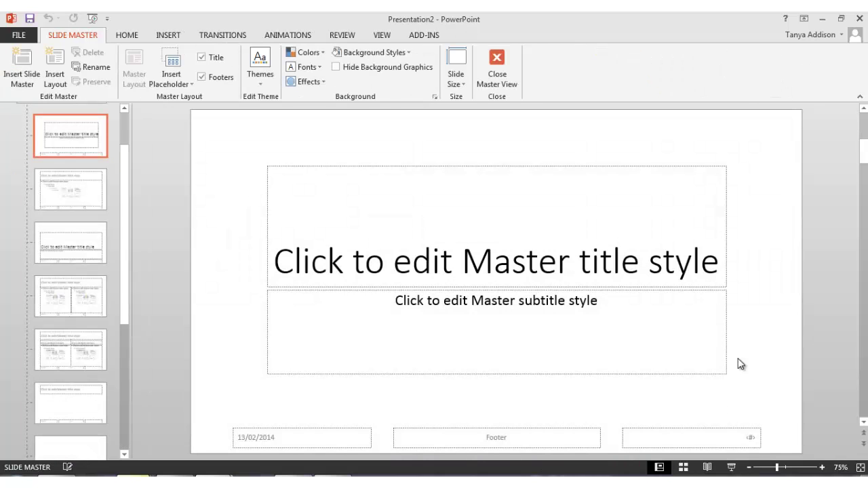
{"action": "left_click_drag", "start_coordinate": [864, 150], "coordinate": [864, 119]}
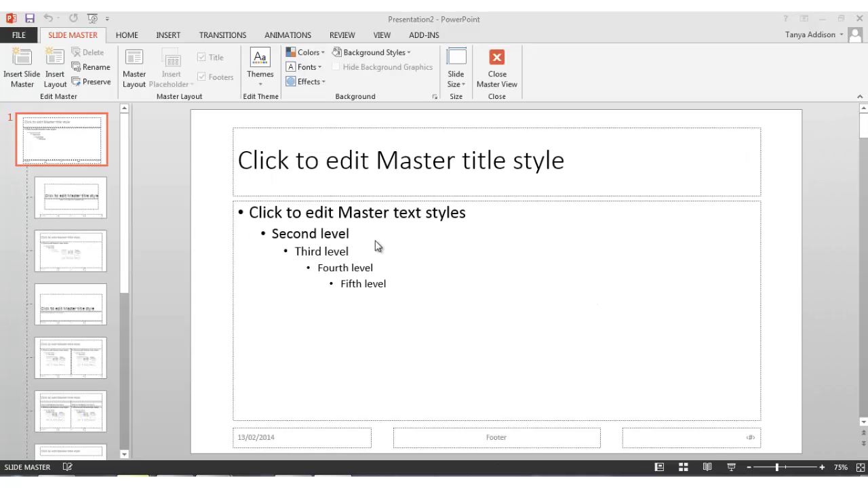
Select all placeholders on the top-level master and apply the Calibri theme font set
{"action": "left_click", "coordinate": [76, 152]}
{"action": "key", "text": "ctrl+a"}
{"action": "key", "text": "ctrl+a"}
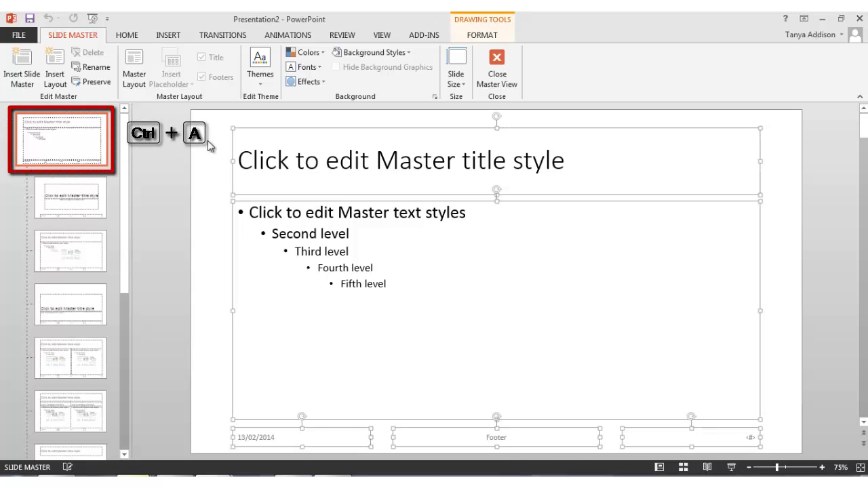
{"action": "left_click", "coordinate": [320, 66]}
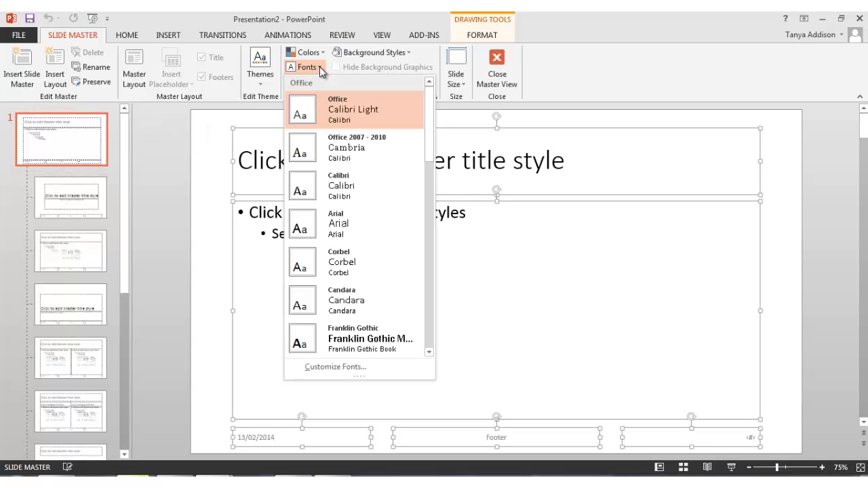
{"action": "left_click", "coordinate": [325, 188]}
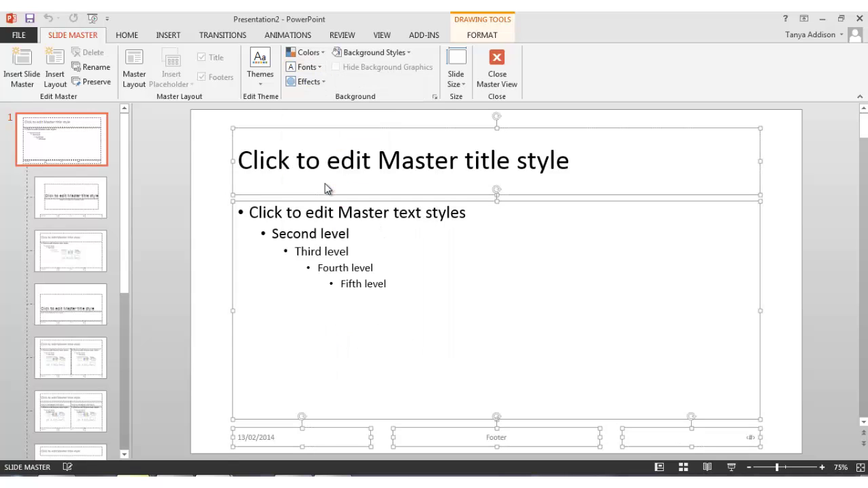
Check the title fonts on the Title Slide and Two Content layouts, then reselect the master
{"action": "left_click", "coordinate": [102, 206]}
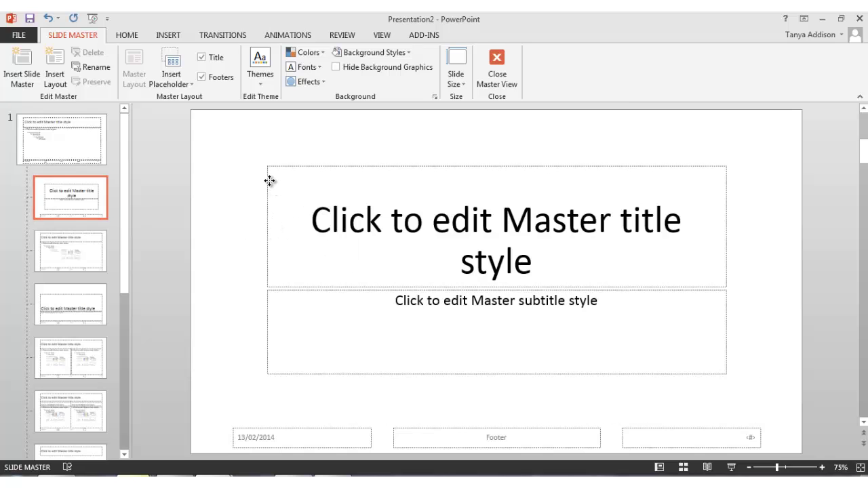
{"action": "left_click", "coordinate": [269, 181]}
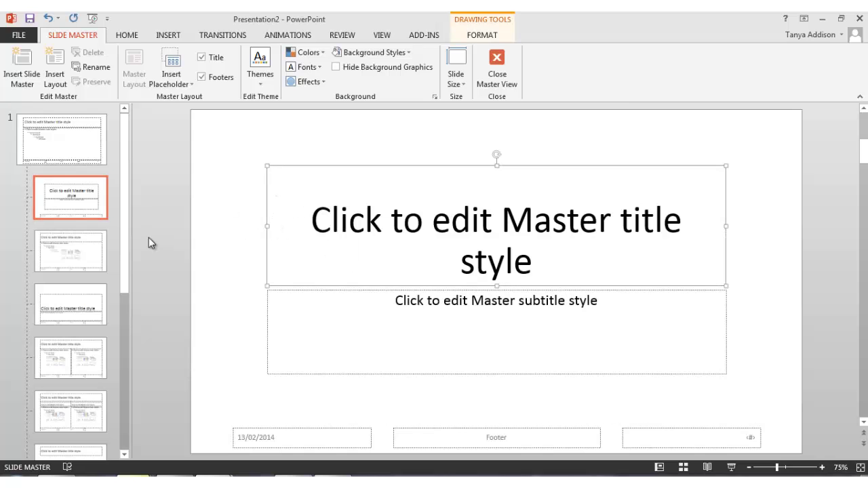
{"action": "left_click", "coordinate": [124, 36]}
{"action": "left_click", "coordinate": [74, 298]}
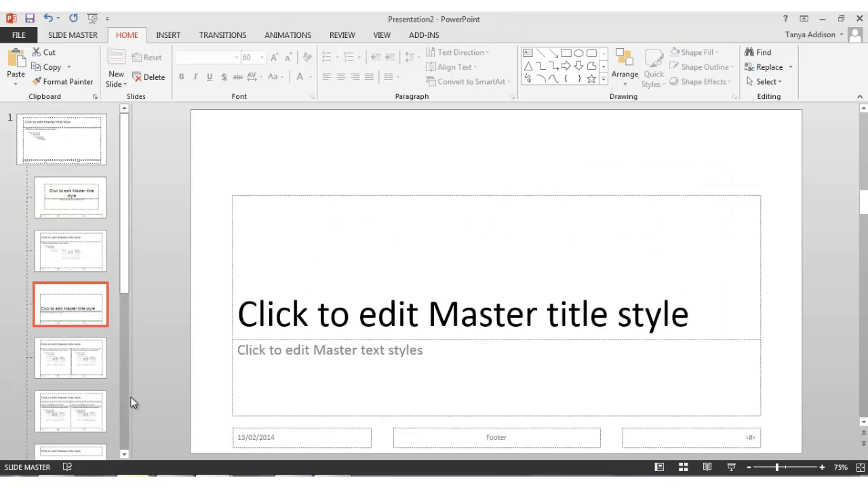
{"action": "left_click", "coordinate": [93, 368]}
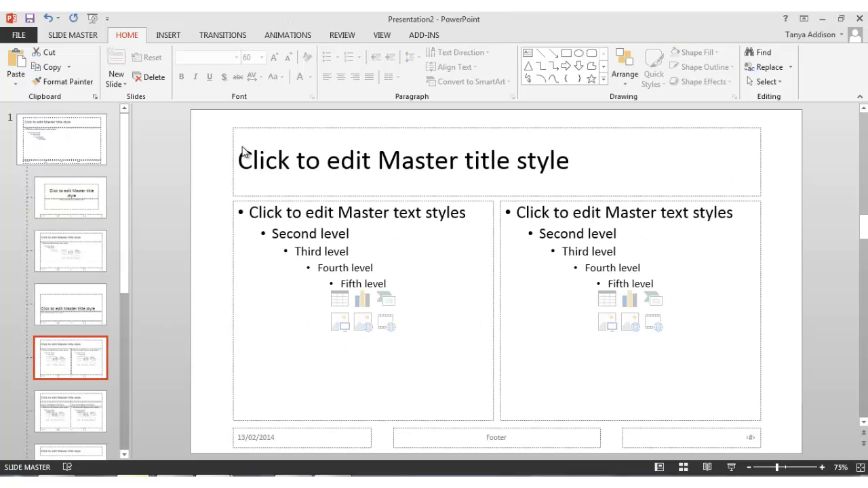
{"action": "left_click", "coordinate": [245, 131]}
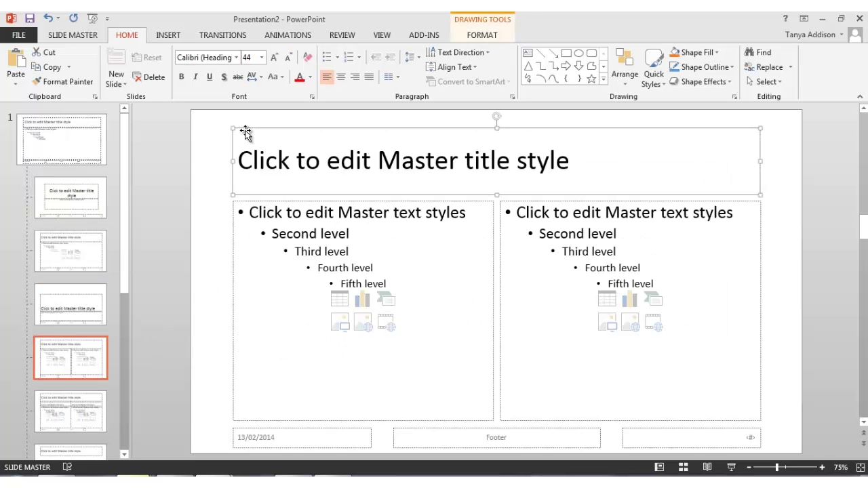
{"action": "left_click", "coordinate": [91, 147]}
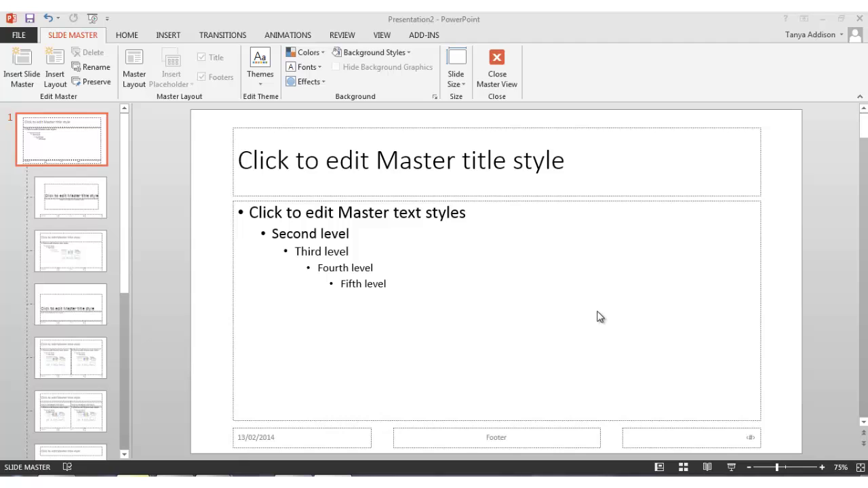
Change the slide size to Standard (4:3), choosing Ensure Fit to scale the content
{"action": "left_click", "coordinate": [458, 84]}
{"action": "left_click", "coordinate": [466, 106]}
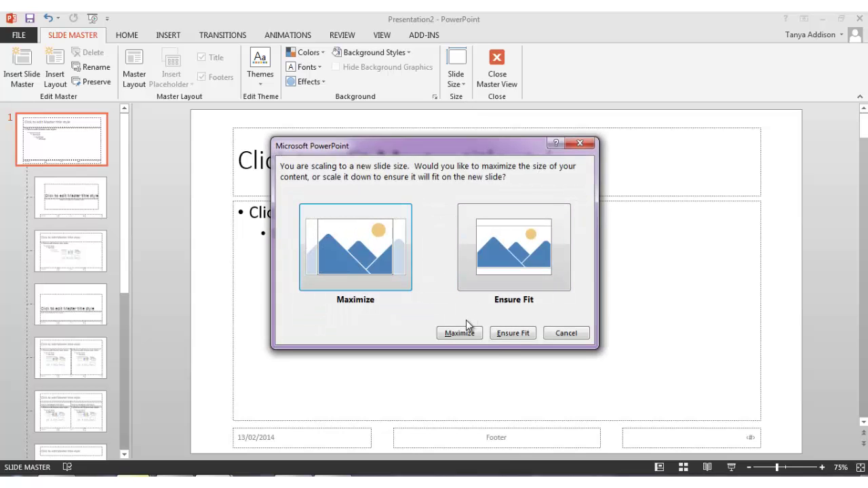
{"action": "left_click", "coordinate": [505, 333]}
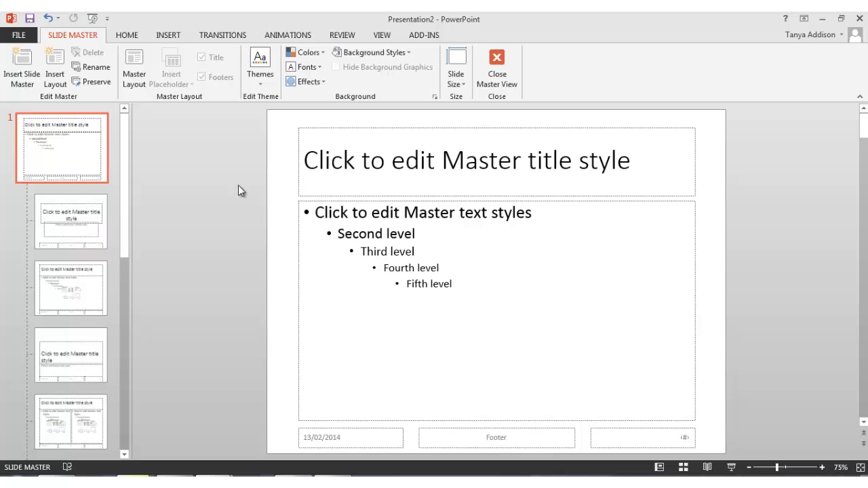
Insert Optimum Banner.png on the master and align it to the top of the slide
{"action": "left_click", "coordinate": [169, 35]}
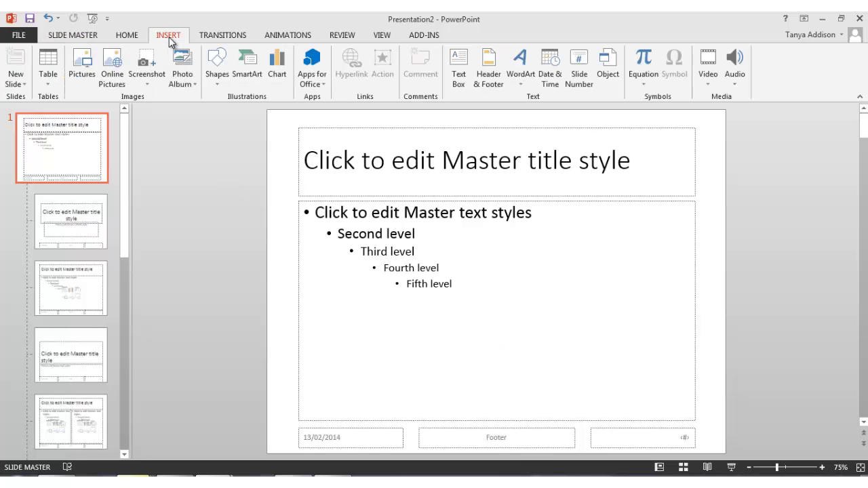
{"action": "left_click", "coordinate": [85, 75]}
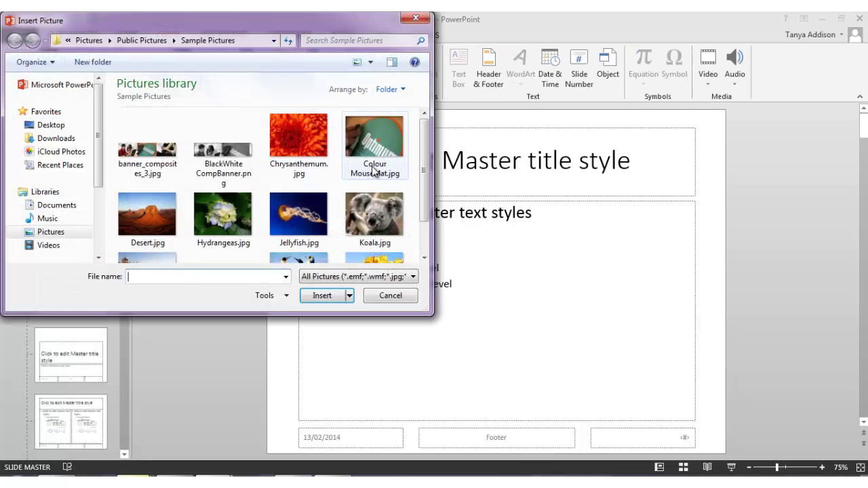
{"action": "scroll", "coordinate": [426, 169], "scroll_direction": "down", "scroll_amount": 1}
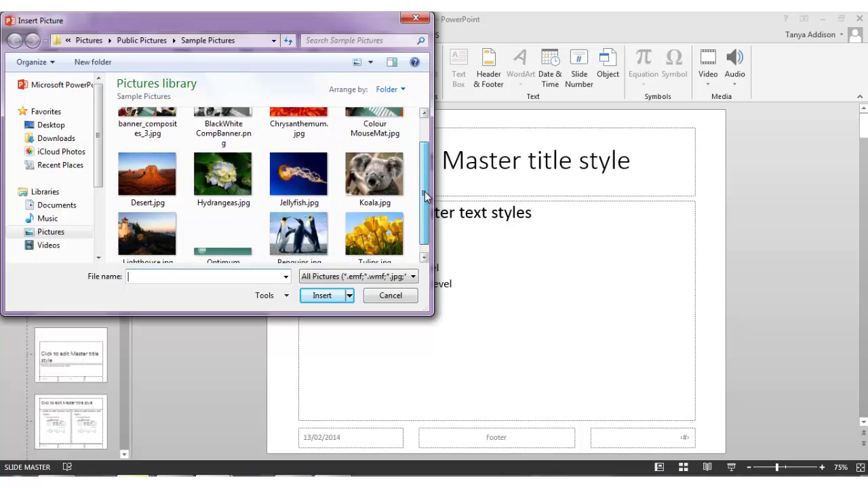
{"action": "left_click", "coordinate": [219, 217]}
{"action": "left_click", "coordinate": [316, 297]}
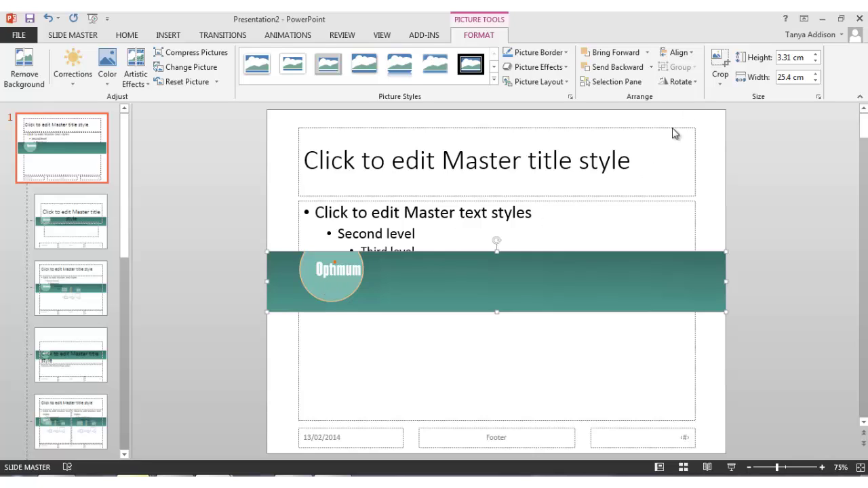
{"action": "left_click", "coordinate": [692, 55]}
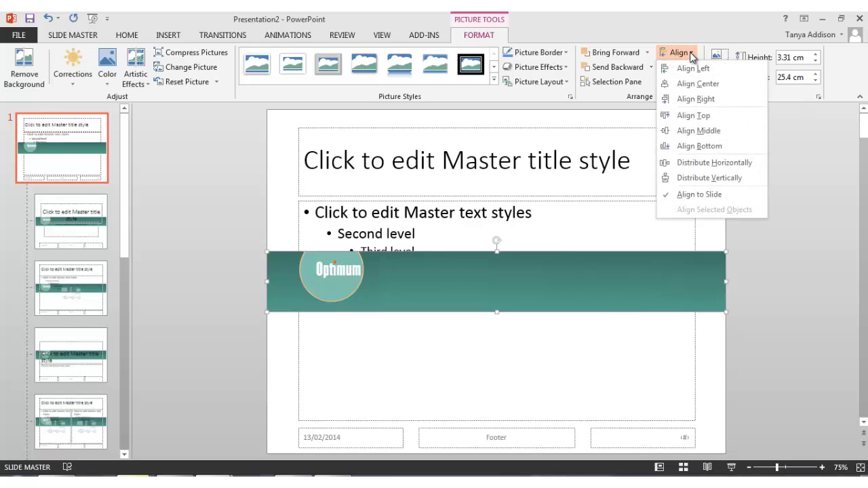
{"action": "left_click", "coordinate": [689, 115]}
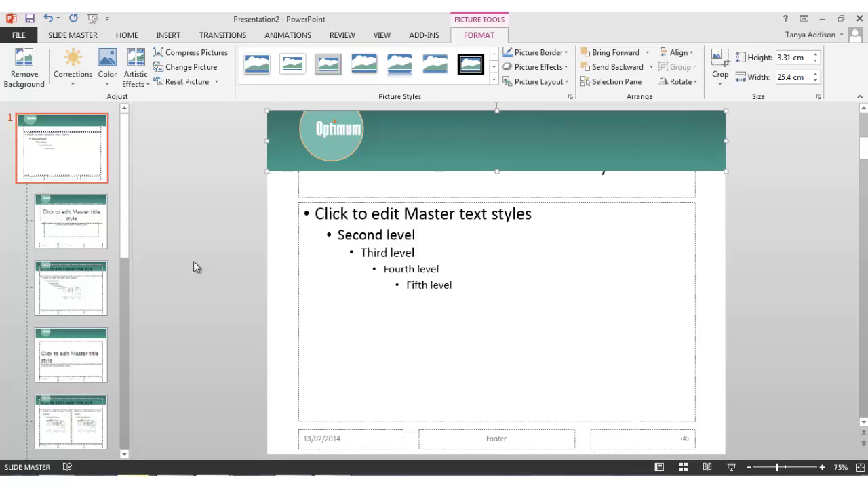
Hide background graphics on the Title Slide layout, then select the Blank layout
{"action": "left_click", "coordinate": [87, 236]}
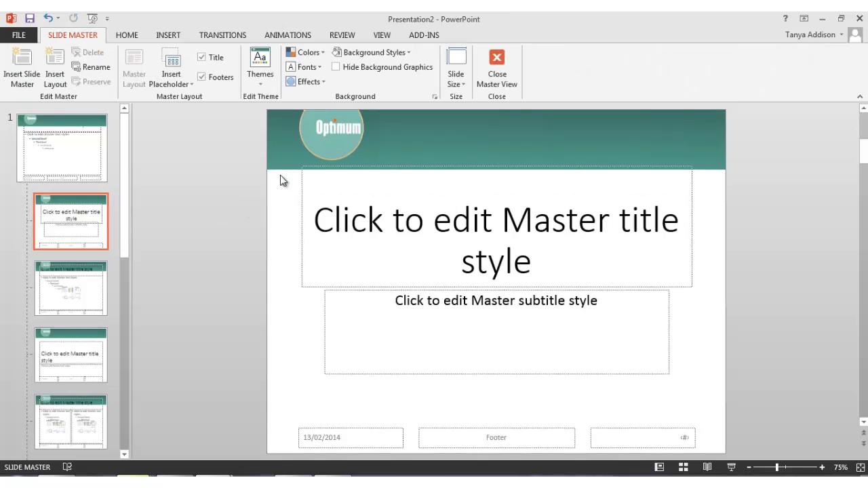
{"action": "left_click", "coordinate": [337, 68]}
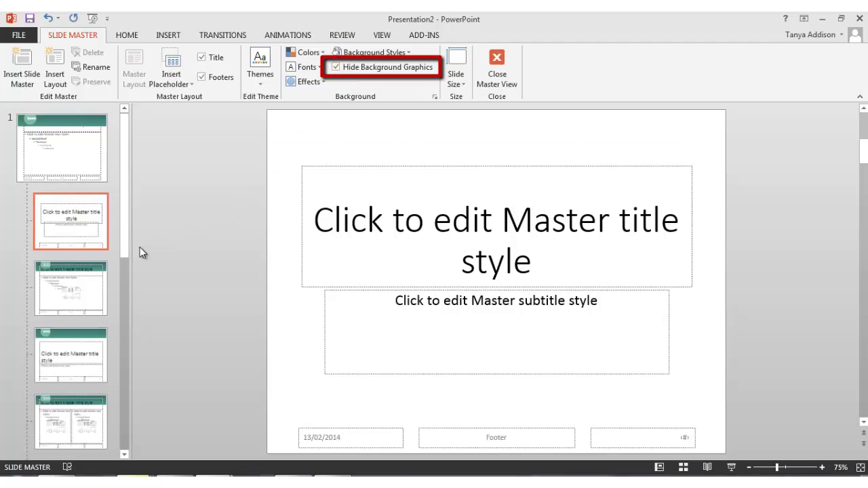
{"action": "scroll", "coordinate": [81, 326], "scroll_direction": "down", "scroll_amount": 5}
{"action": "left_click", "coordinate": [74, 411]}
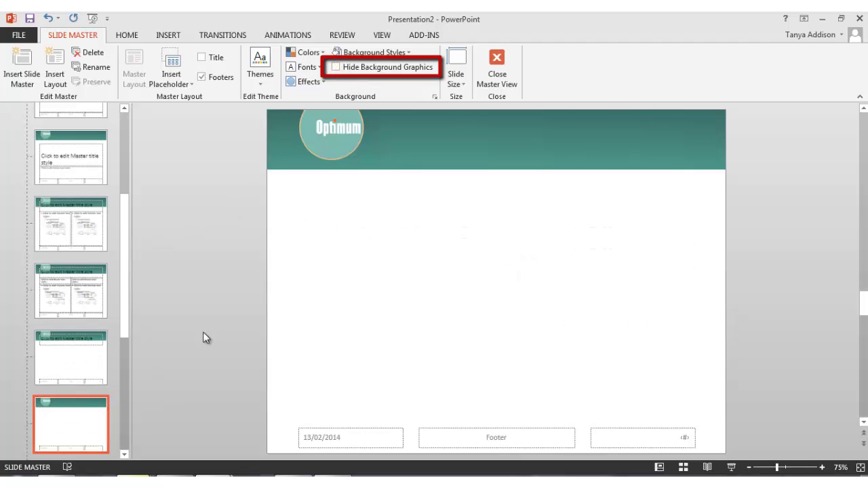
Hide the banner on the Blank layout and drag the master title's top edge below the banner
{"action": "left_click", "coordinate": [337, 68]}
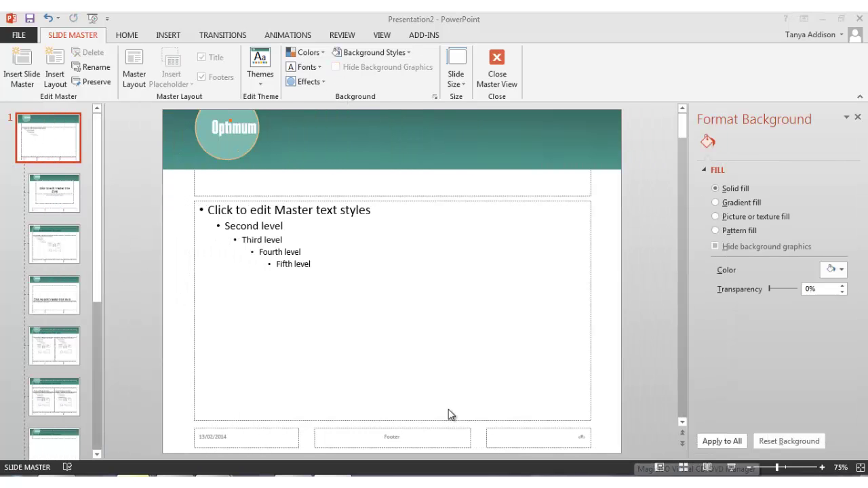
{"action": "left_click", "coordinate": [195, 184]}
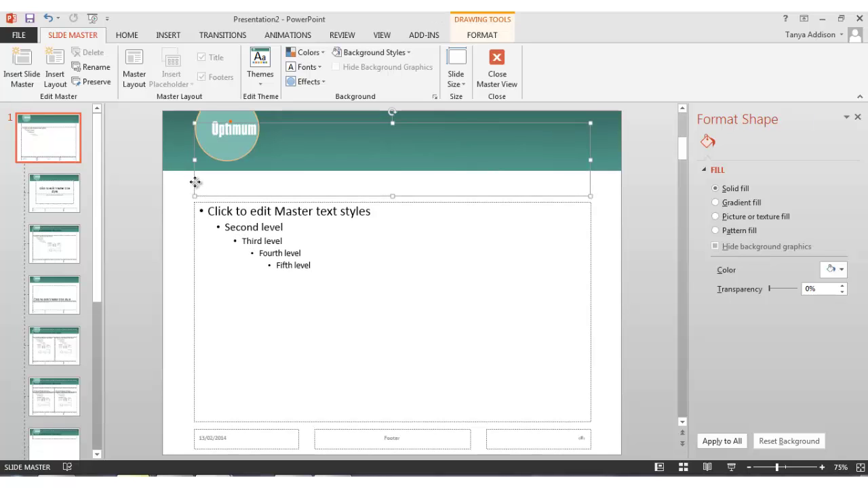
{"action": "left_click_drag", "start_coordinate": [393, 122], "coordinate": [389, 170]}
Drag the Two Content layout's title top edge down below the banner
{"action": "left_click", "coordinate": [71, 202]}
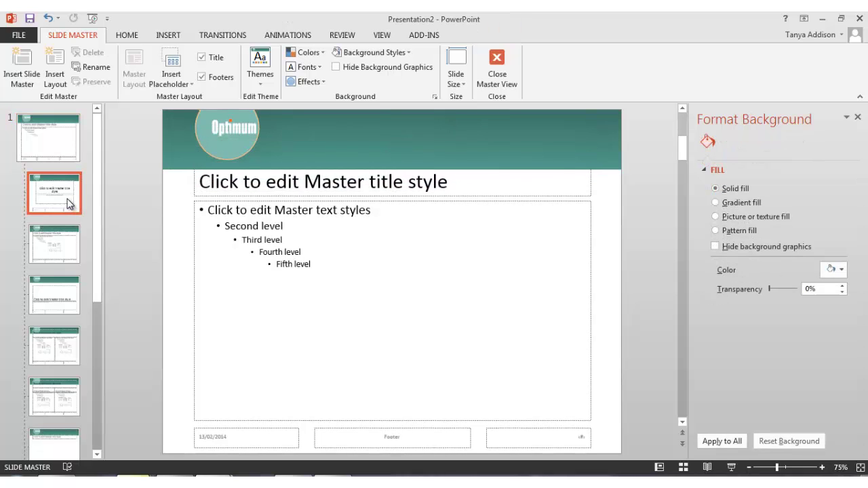
{"action": "left_click", "coordinate": [65, 252]}
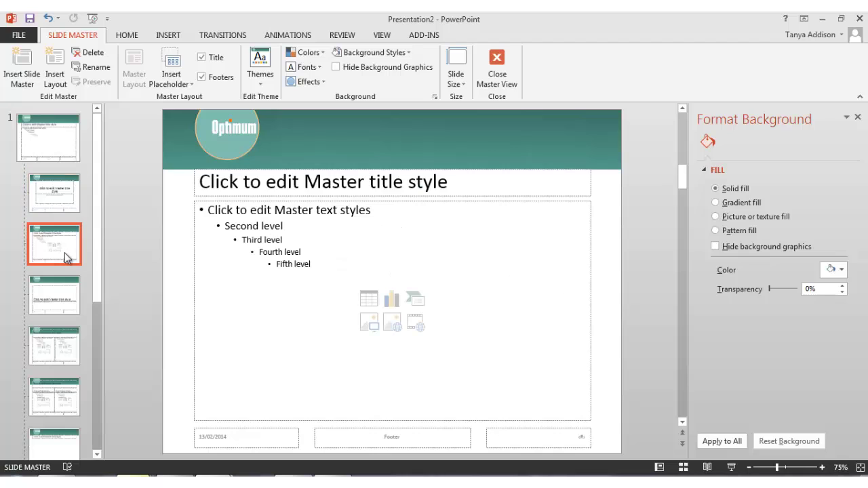
{"action": "left_click", "coordinate": [54, 305]}
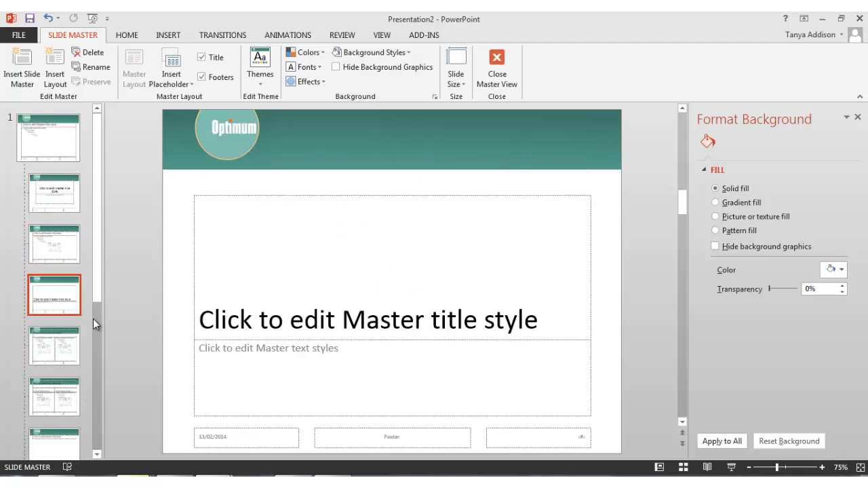
{"action": "left_click_drag", "start_coordinate": [96, 296], "coordinate": [86, 358]}
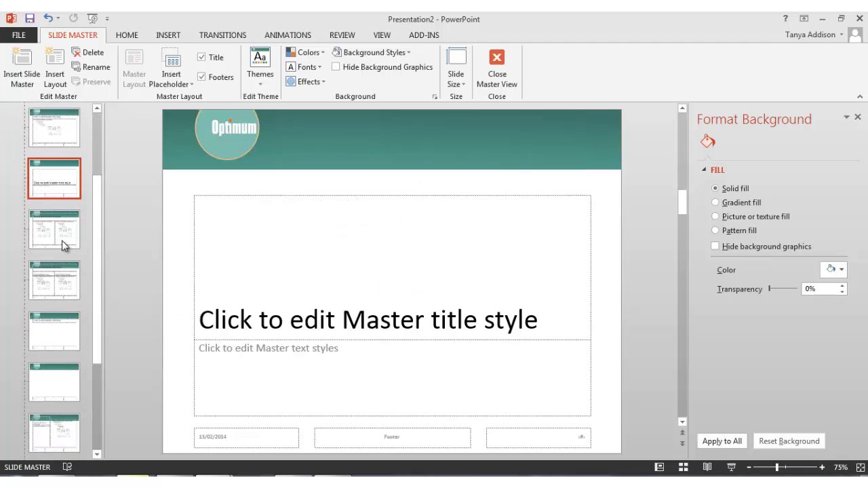
{"action": "left_click", "coordinate": [60, 231]}
{"action": "left_click", "coordinate": [283, 134]}
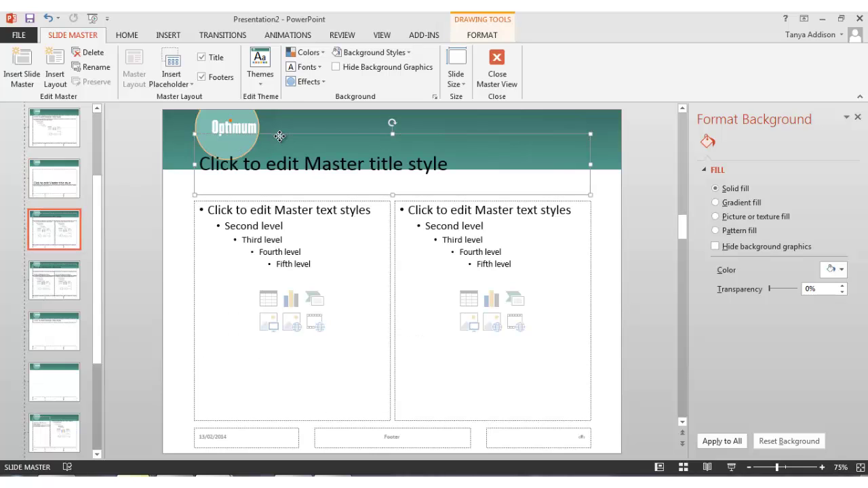
{"action": "left_click_drag", "start_coordinate": [392, 132], "coordinate": [391, 172]}
Delete the Content with Caption and Picture with Caption layouts
{"action": "left_click", "coordinate": [64, 329]}
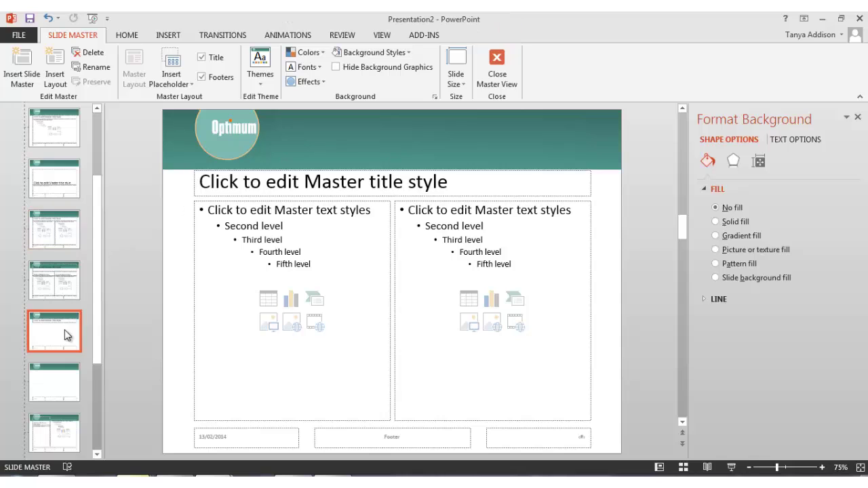
{"action": "left_click", "coordinate": [97, 454]}
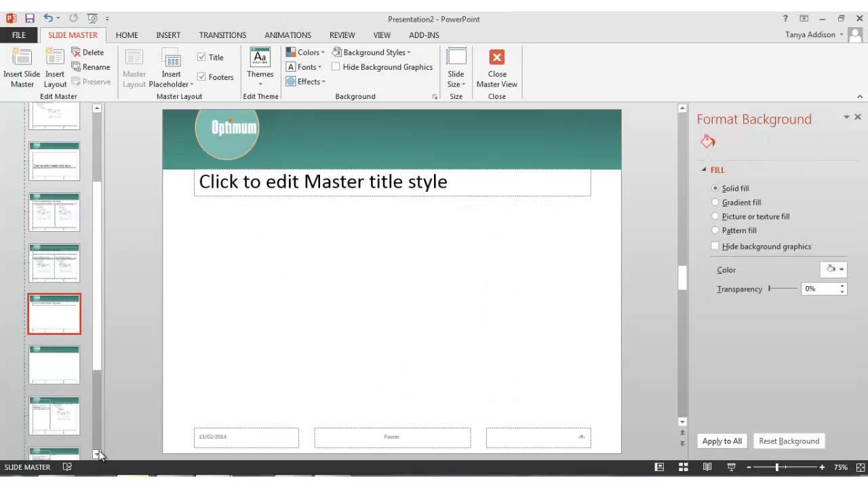
{"action": "scroll", "coordinate": [97, 385], "scroll_direction": "down", "scroll_amount": 1}
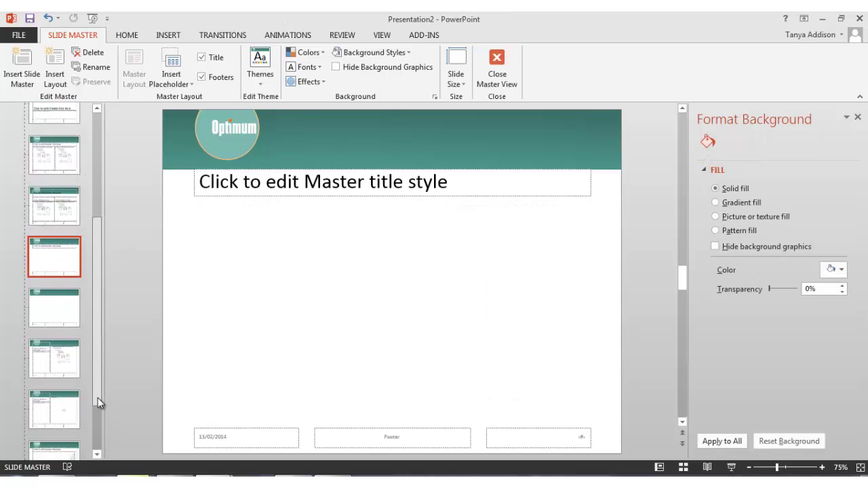
{"action": "right_click", "coordinate": [61, 353]}
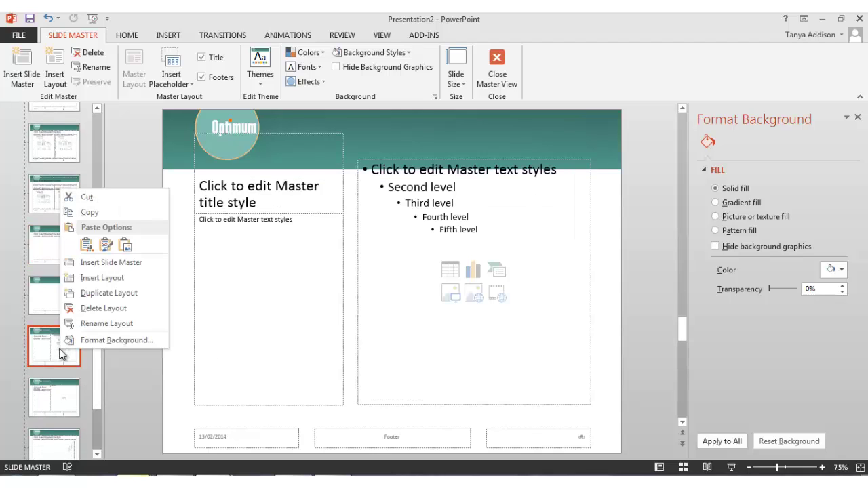
{"action": "left_click", "coordinate": [102, 304]}
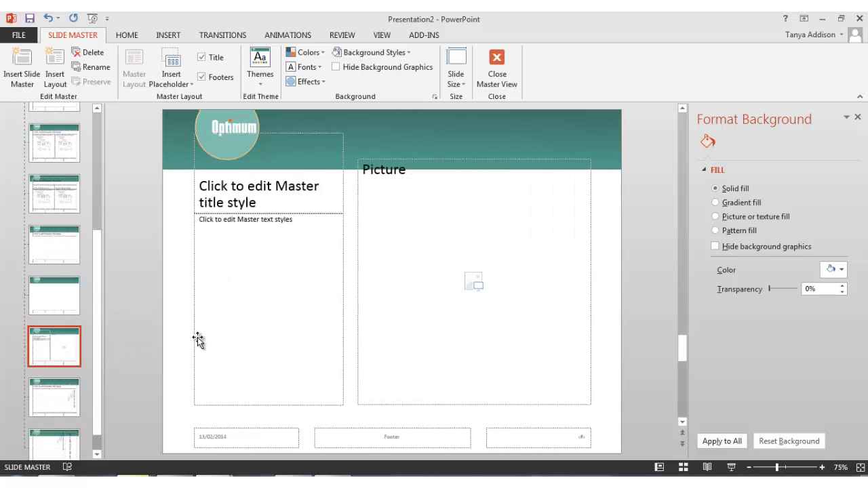
{"action": "right_click", "coordinate": [66, 344]}
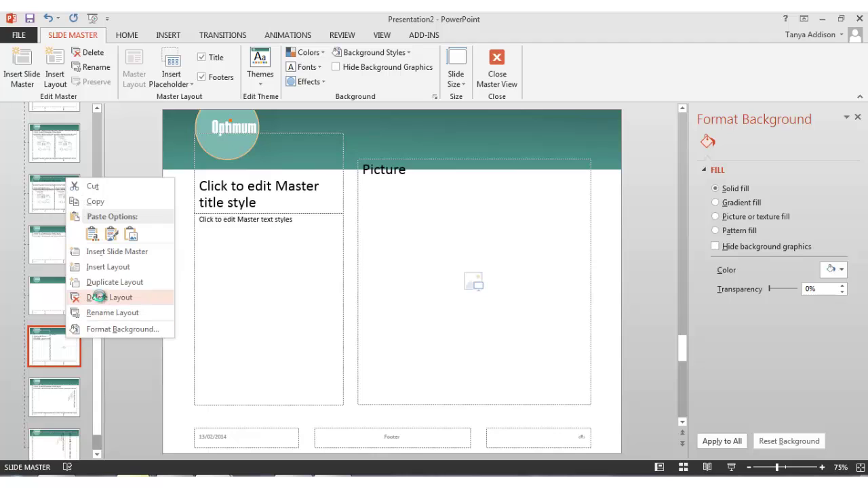
{"action": "left_click", "coordinate": [101, 301]}
Delete the Title and Vertical Text and Vertical Title and Text layouts
{"action": "right_click", "coordinate": [56, 378]}
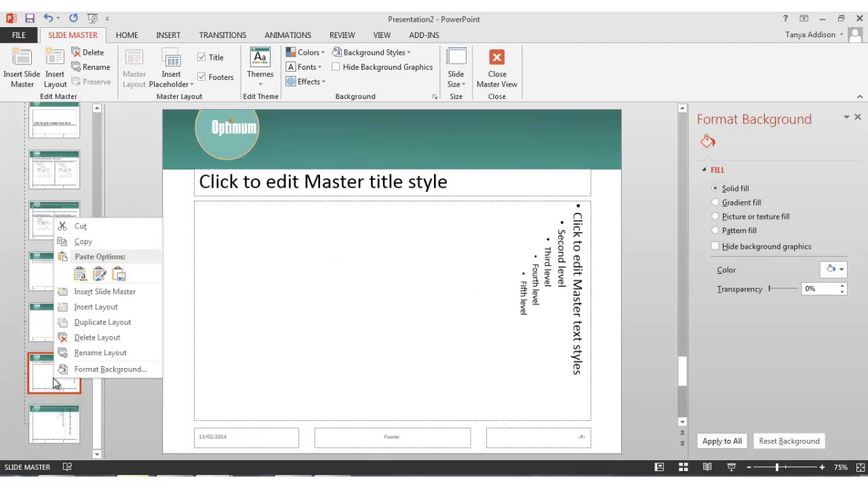
{"action": "left_click", "coordinate": [84, 339]}
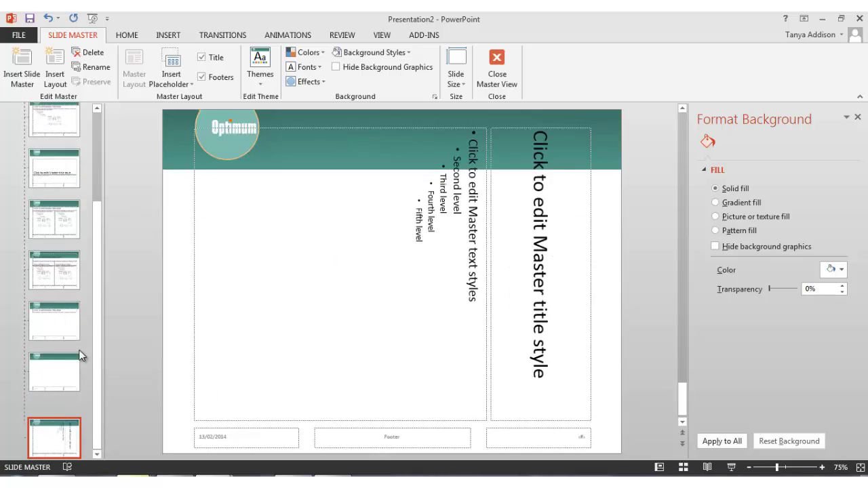
{"action": "right_click", "coordinate": [61, 422]}
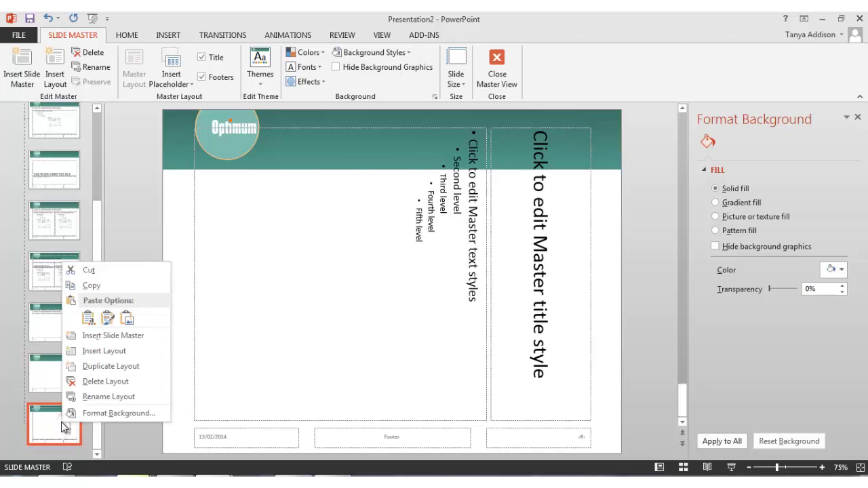
{"action": "left_click", "coordinate": [90, 381]}
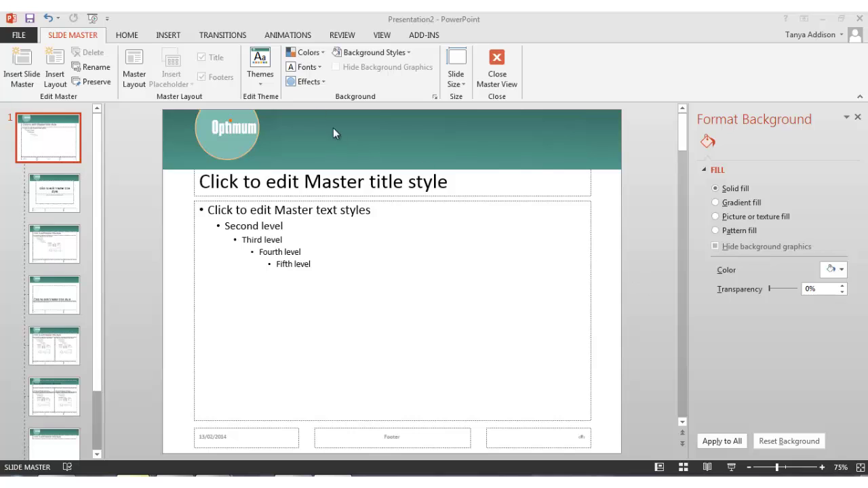
Apply the Droplet theme from the Themes gallery and reselect the top-level master
{"action": "left_click", "coordinate": [261, 85]}
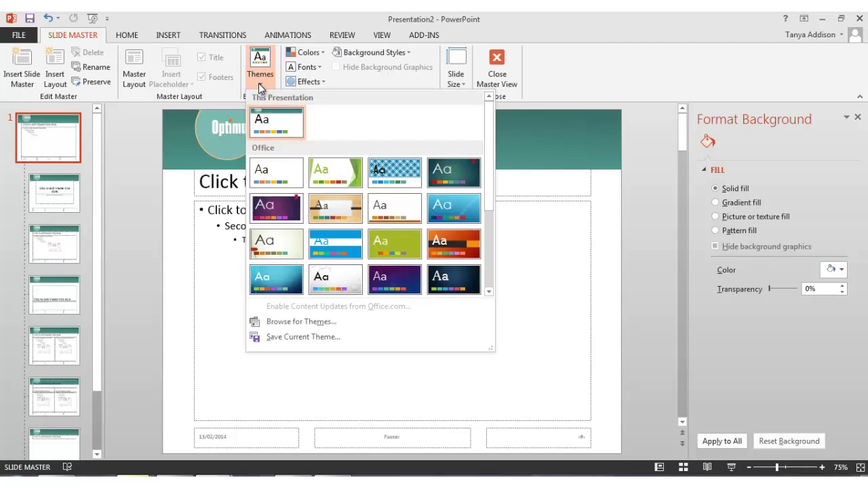
{"action": "left_click", "coordinate": [331, 286]}
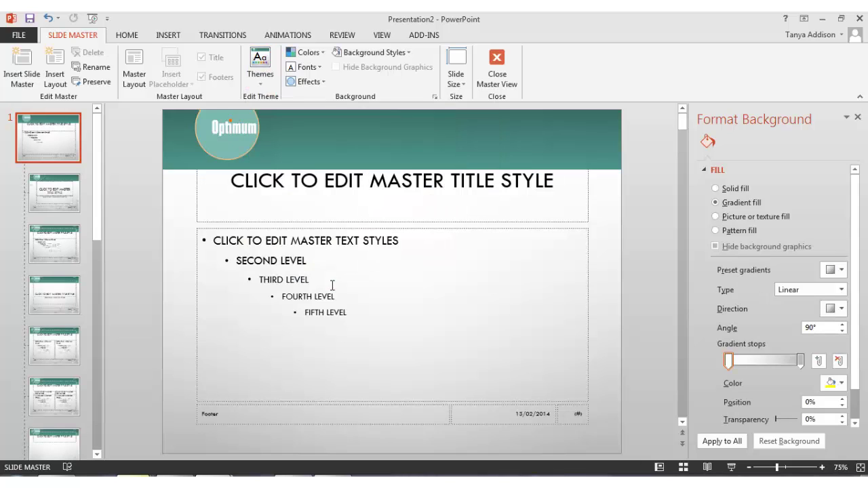
{"action": "left_click", "coordinate": [73, 204]}
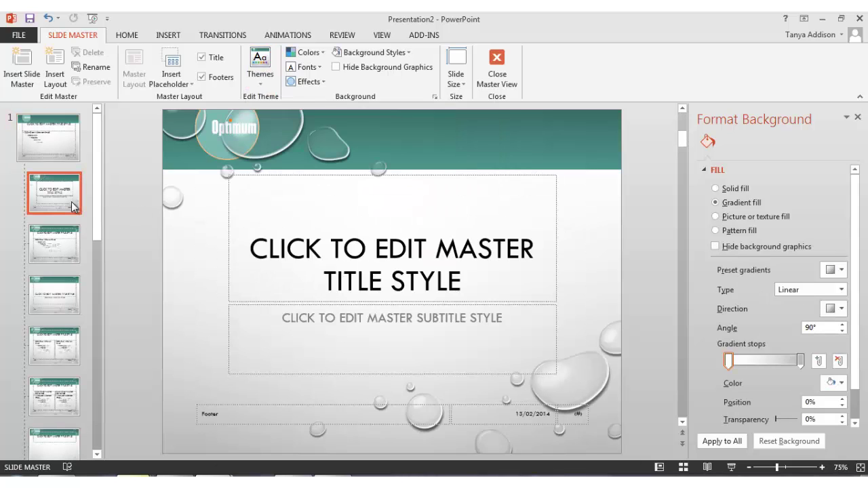
{"action": "left_click", "coordinate": [70, 139]}
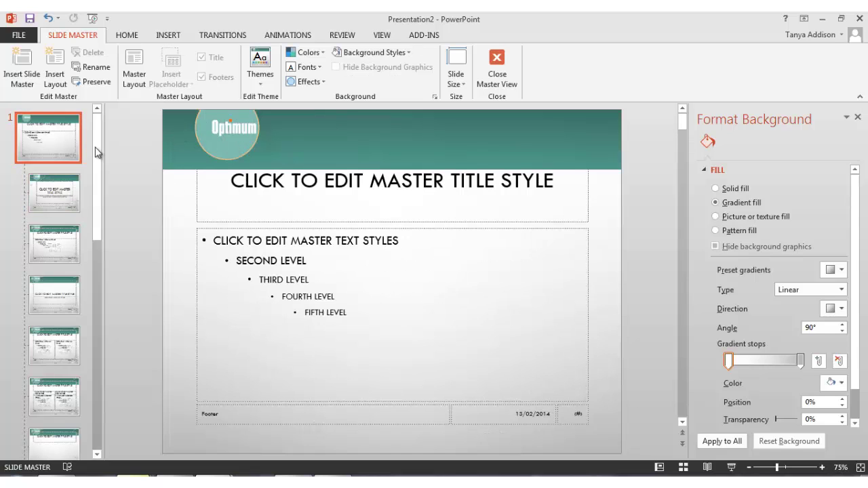
Recolour the first gradient stop of the master background to custom RGB 140, 193, 185
{"action": "left_click", "coordinate": [409, 53]}
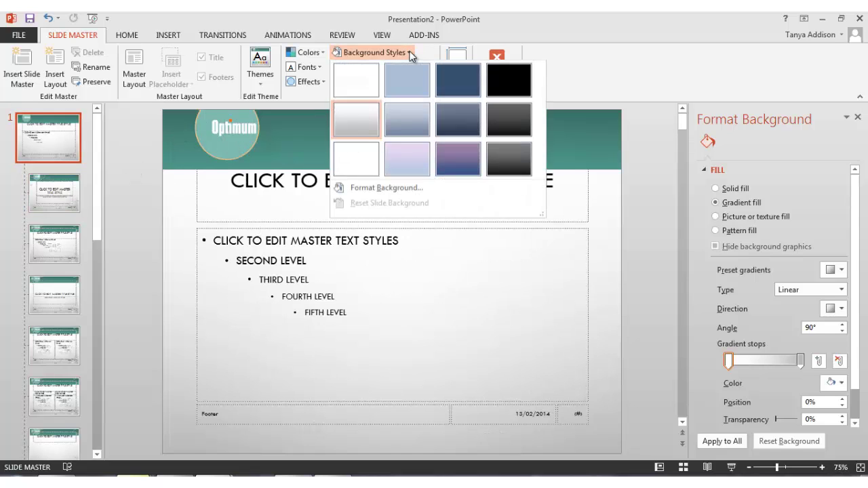
{"action": "left_click", "coordinate": [392, 187]}
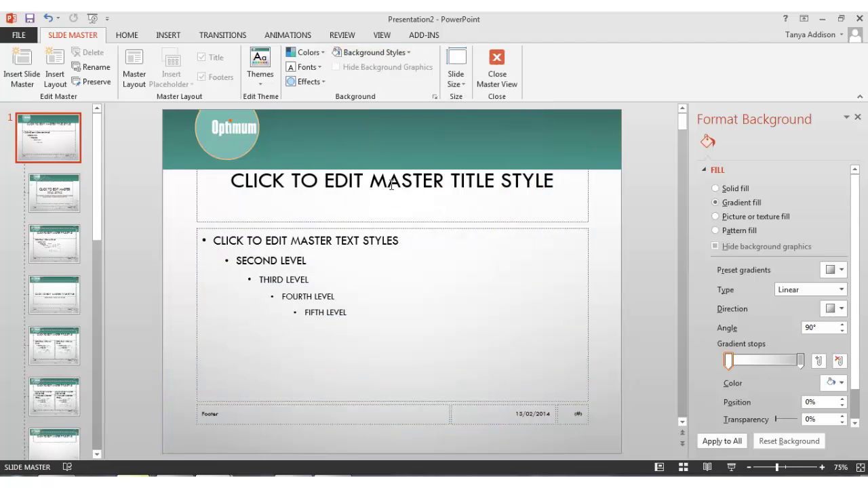
{"action": "left_click", "coordinate": [729, 361]}
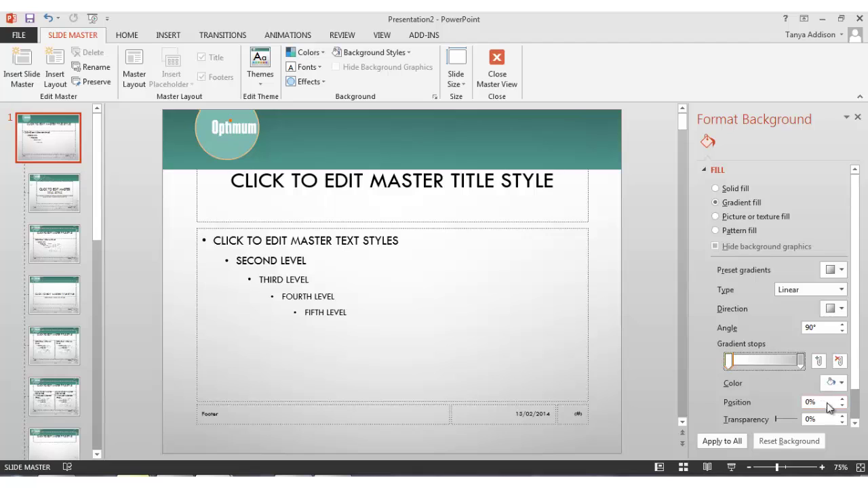
{"action": "left_click", "coordinate": [840, 383]}
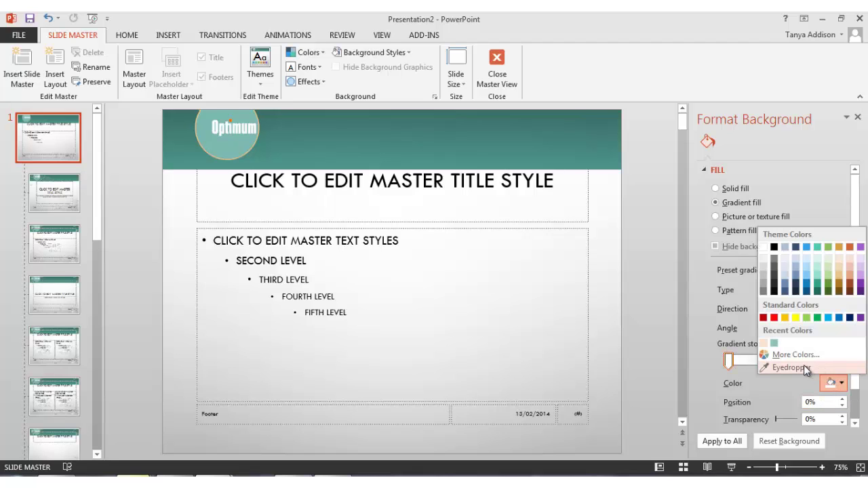
{"action": "left_click", "coordinate": [795, 355]}
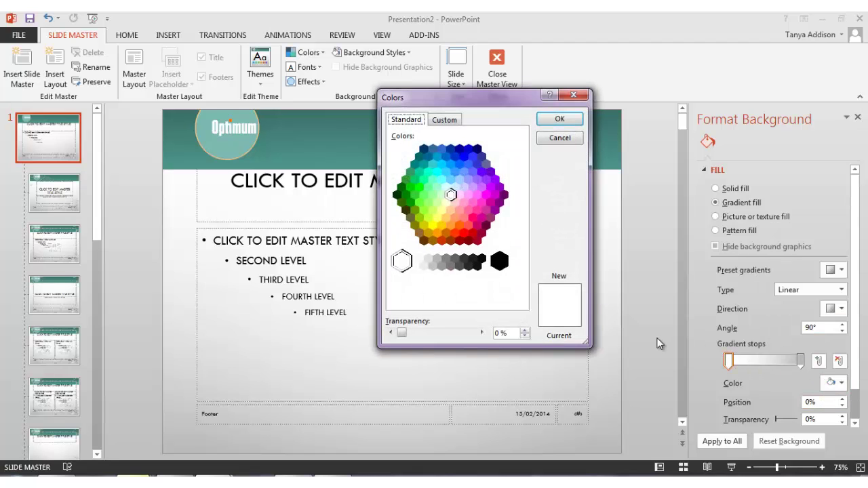
{"action": "left_click", "coordinate": [448, 120]}
{"action": "left_click", "coordinate": [454, 256]}
{"action": "left_click_drag", "start_coordinate": [453, 256], "coordinate": [424, 259]}
{"action": "type", "text": "140"}
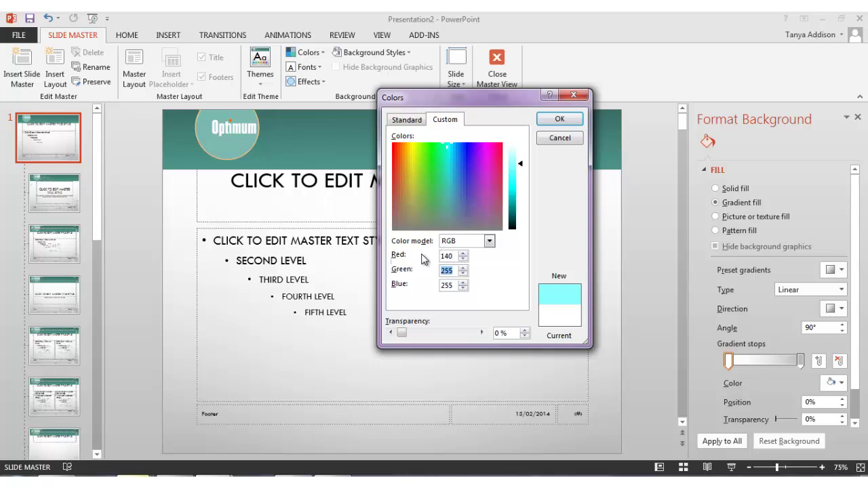
{"action": "type", "text": "193"}
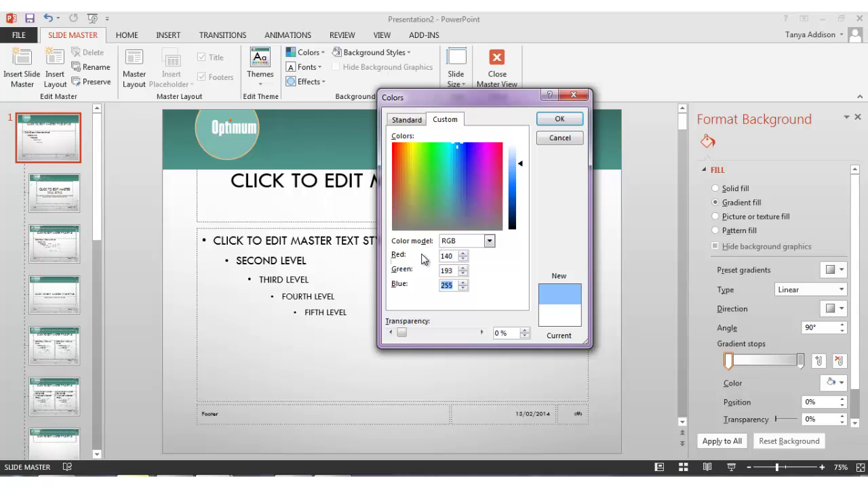
{"action": "type", "text": "185"}
{"action": "left_click", "coordinate": [561, 120]}
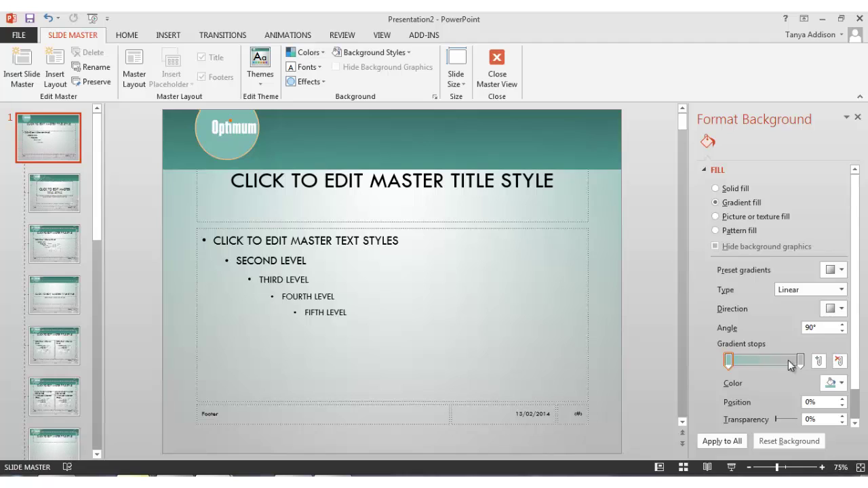
Recolour the gradient's last stop to custom peach RGB 255, 223, 194
{"action": "left_click", "coordinate": [800, 359]}
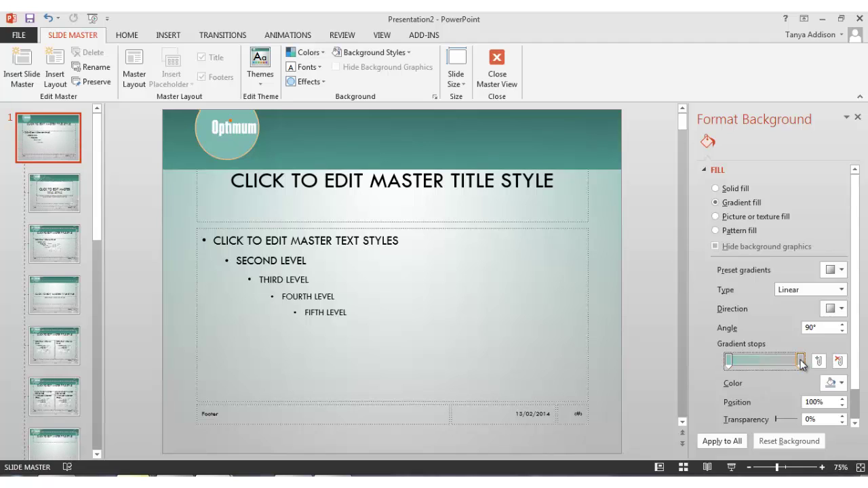
{"action": "left_click", "coordinate": [833, 383]}
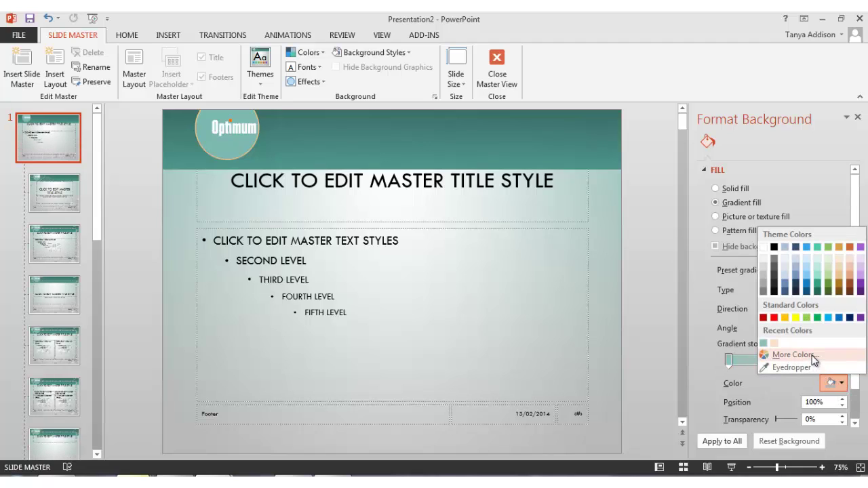
{"action": "left_click", "coordinate": [814, 361]}
{"action": "type", "text": "19"}
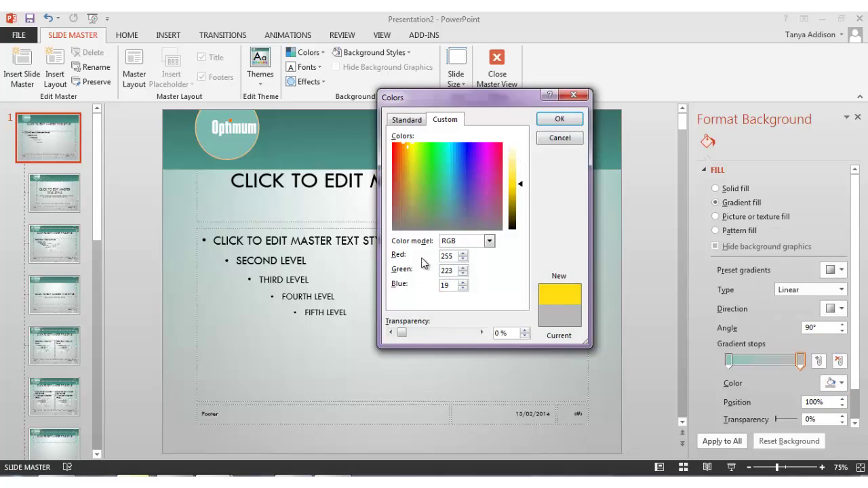
{"action": "type", "text": "4"}
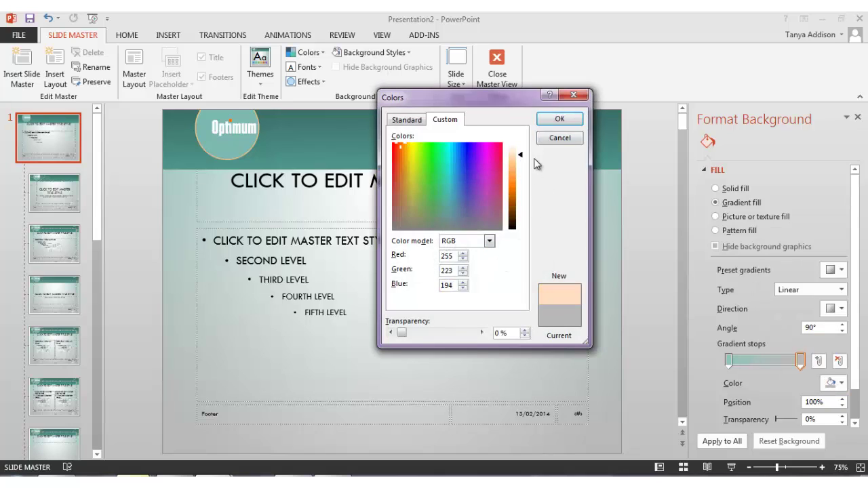
{"action": "left_click", "coordinate": [558, 119]}
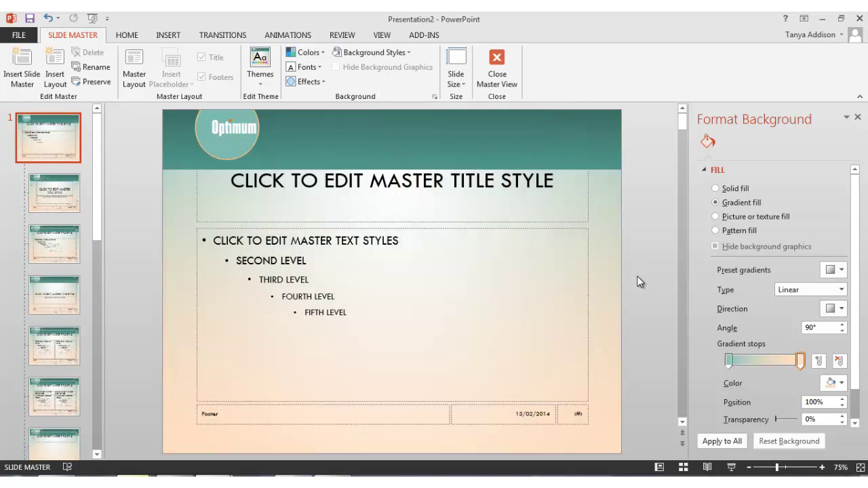
Switch back to Normal view and check the Droplet layouts offered in the New Slide gallery
{"action": "left_click", "coordinate": [659, 469]}
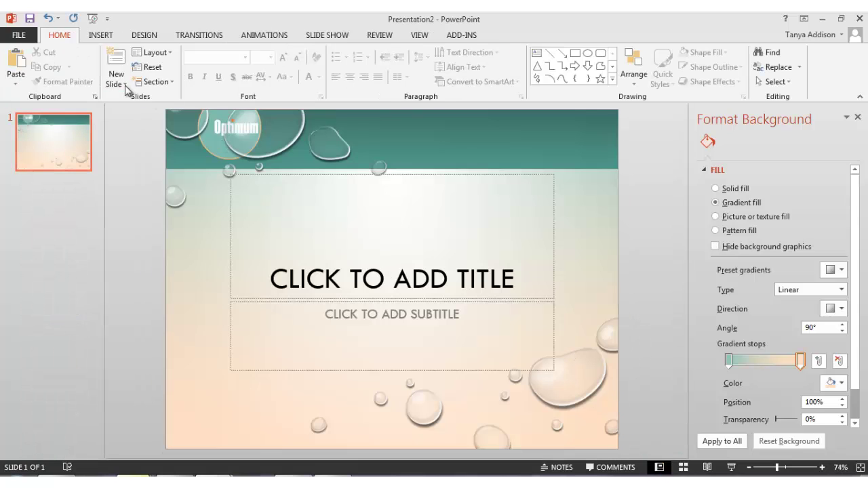
{"action": "left_click", "coordinate": [122, 84]}
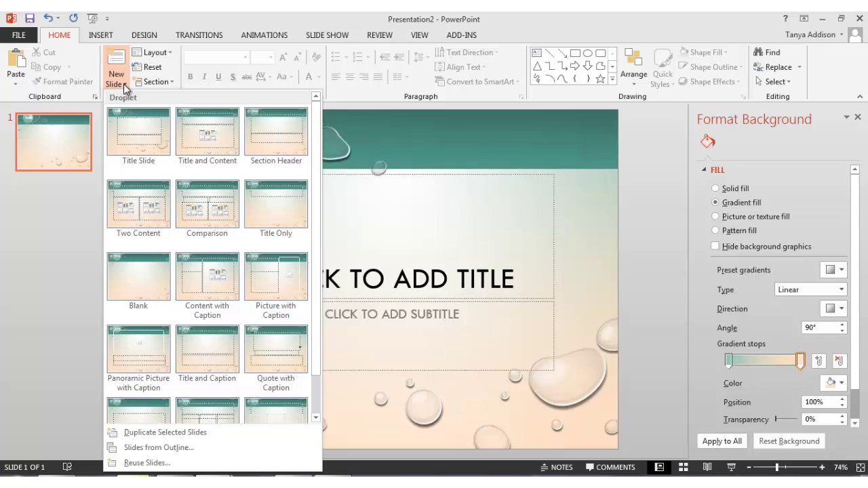